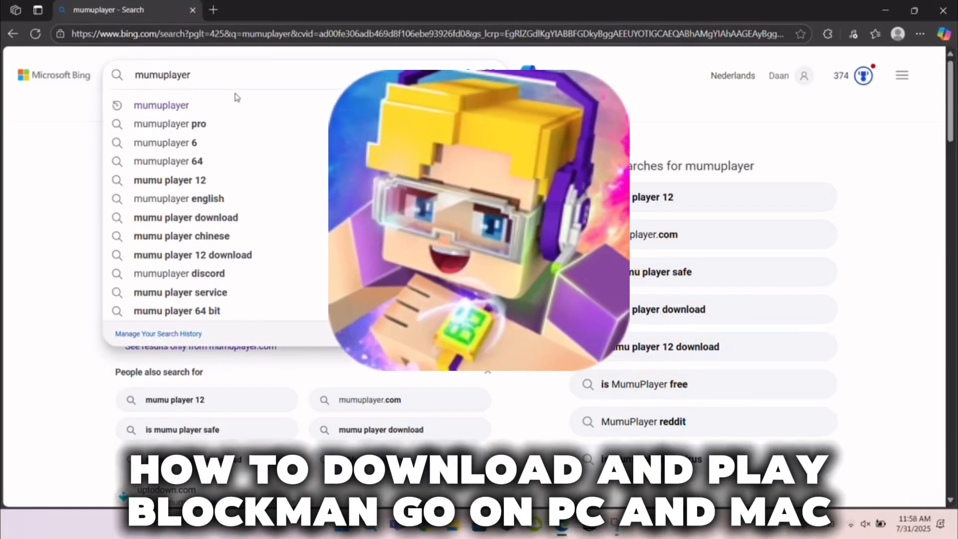
# Step: Run the Bing search for mumuplayer in Microsoft Edge
pyautogui.press('Return')
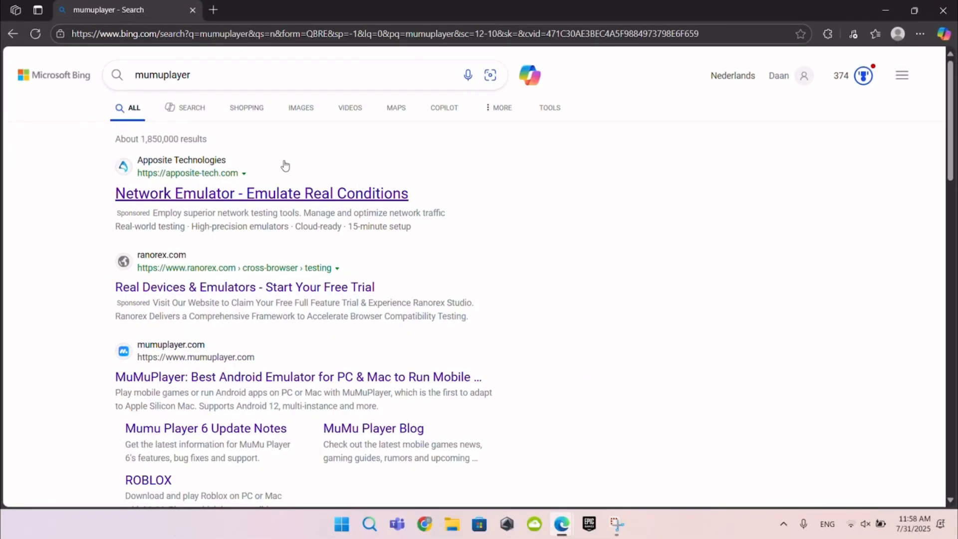
pyautogui.scroll(-2, 286, 165)
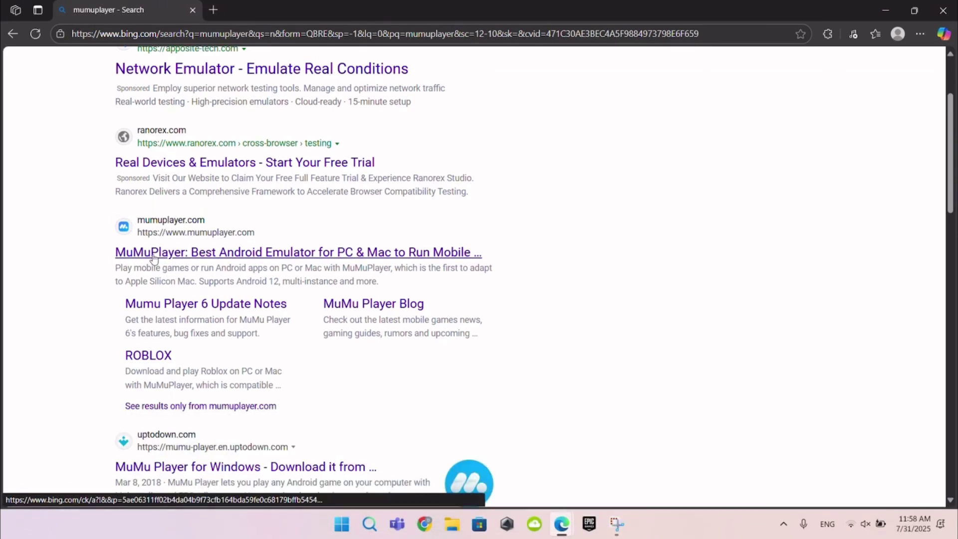
# Step: Go to mumuplayer.com and download the MuMuPlayer installer for Windows
pyautogui.click(154, 253)
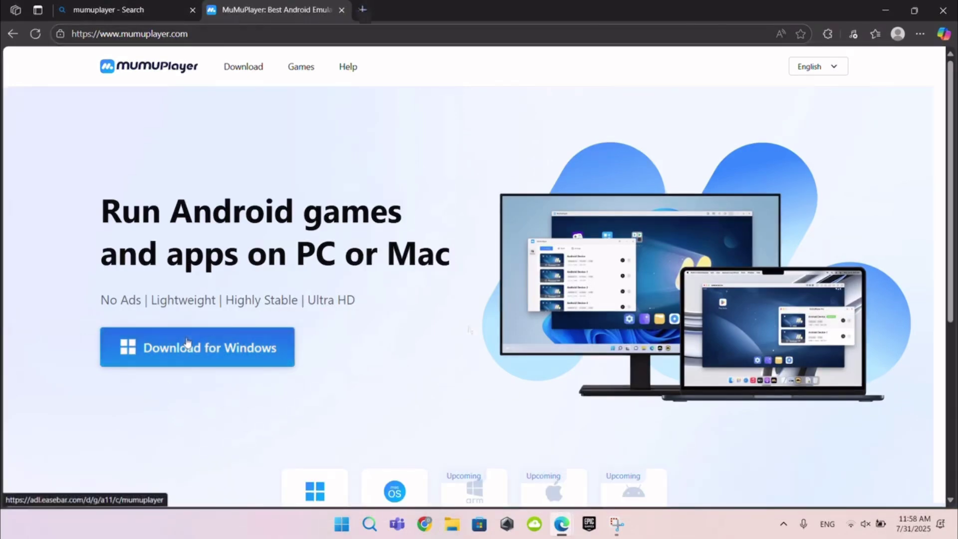
pyautogui.click(188, 342)
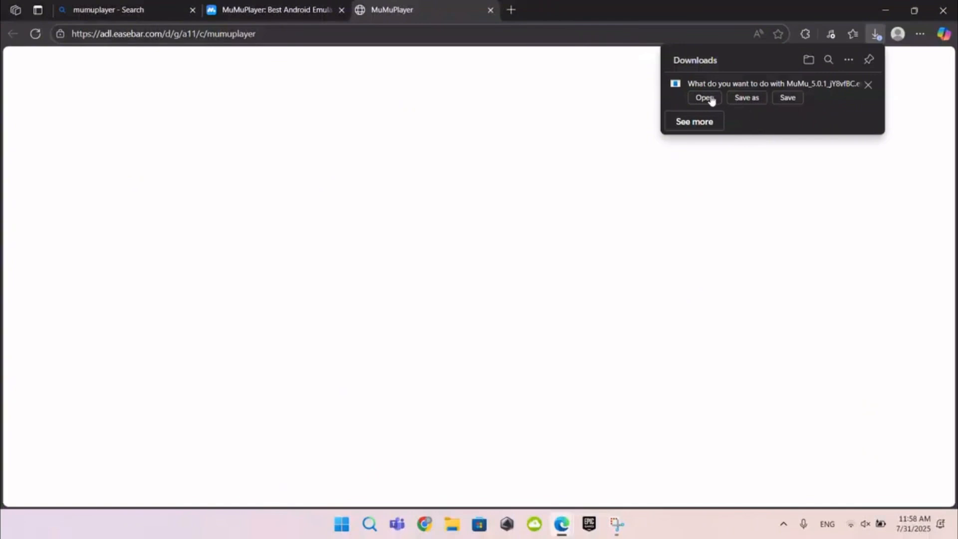
# Step: Launch the downloaded installer and start the MuMuPlayer installation with Install now
pyautogui.click(707, 98)
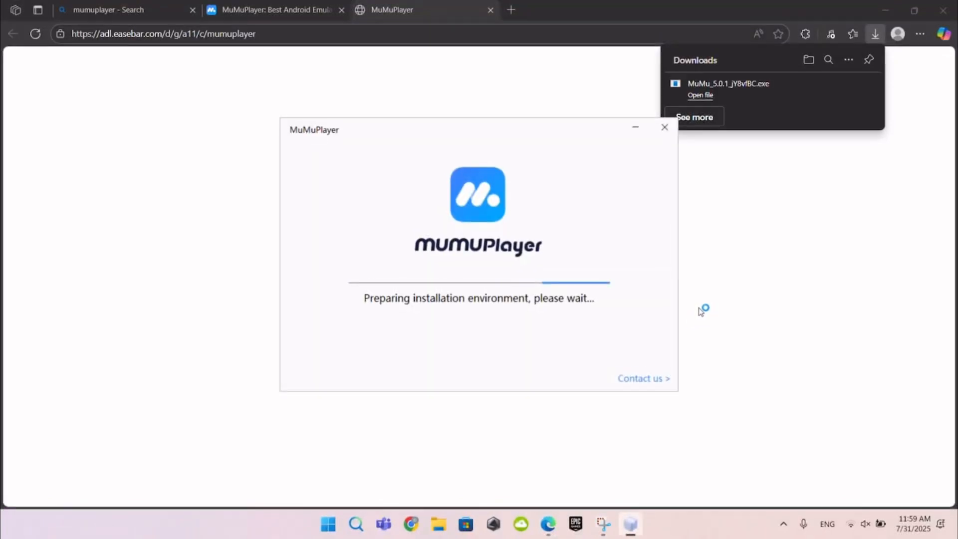
pyautogui.press('Return')
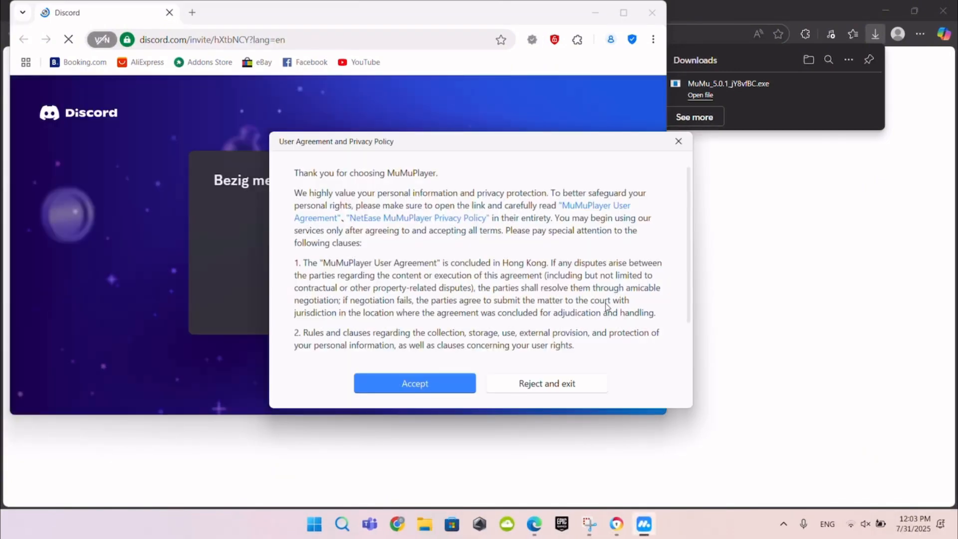
# Step: Accept the user agreement and power on the Android 12 device
pyautogui.click(403, 388)
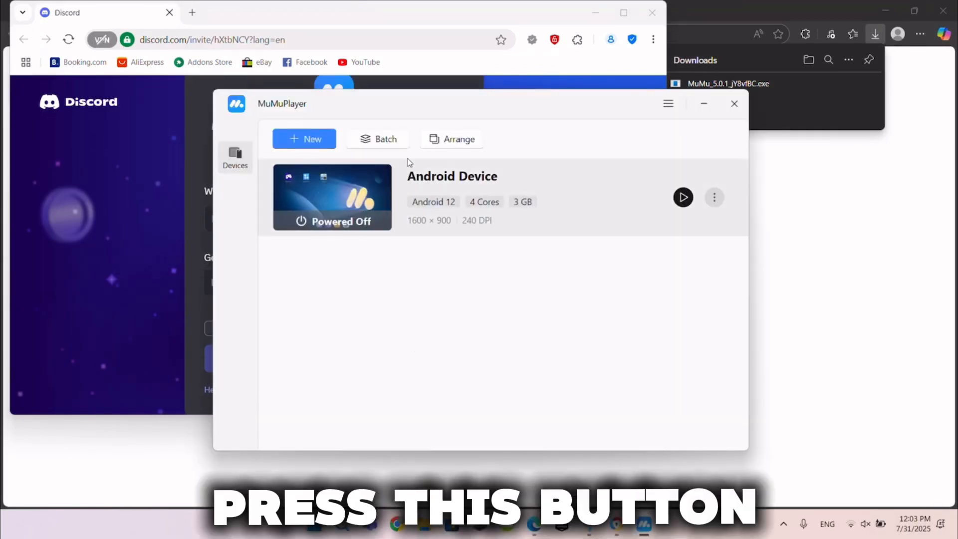
pyautogui.click(365, 203)
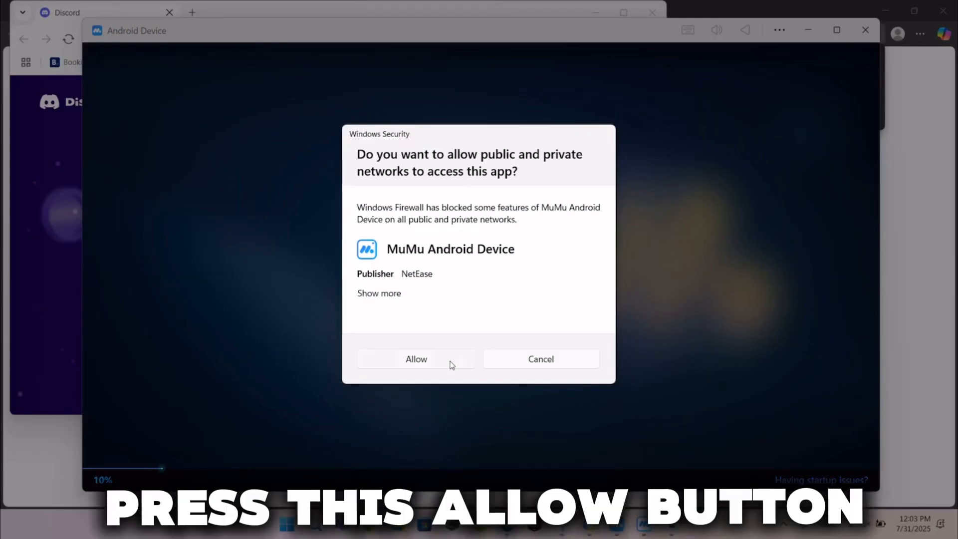
# Step: Allow the emulator network access in the Windows Security firewall prompt
pyautogui.click(449, 360)
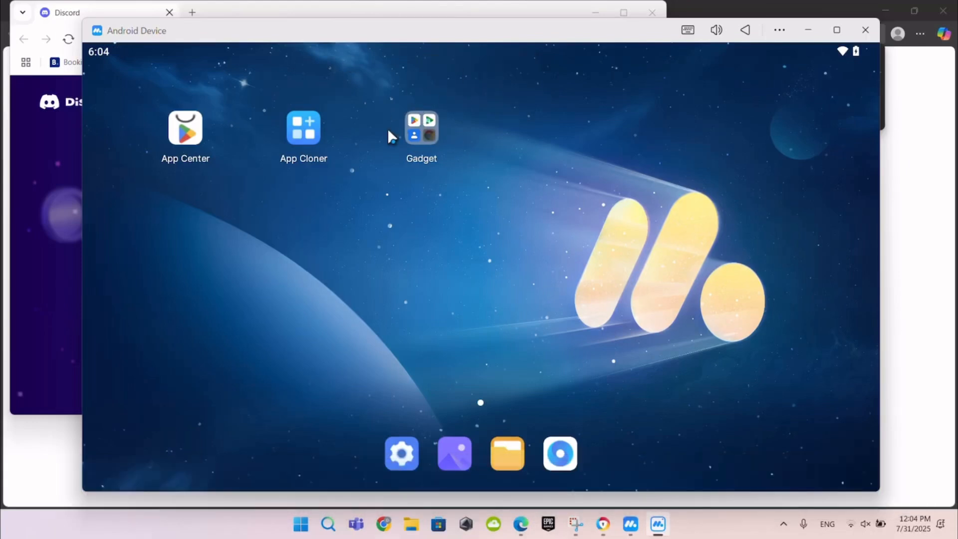
# Step: Launch Play Store from the Gadget folder and begin Google account sign-in
pyautogui.click(410, 132)
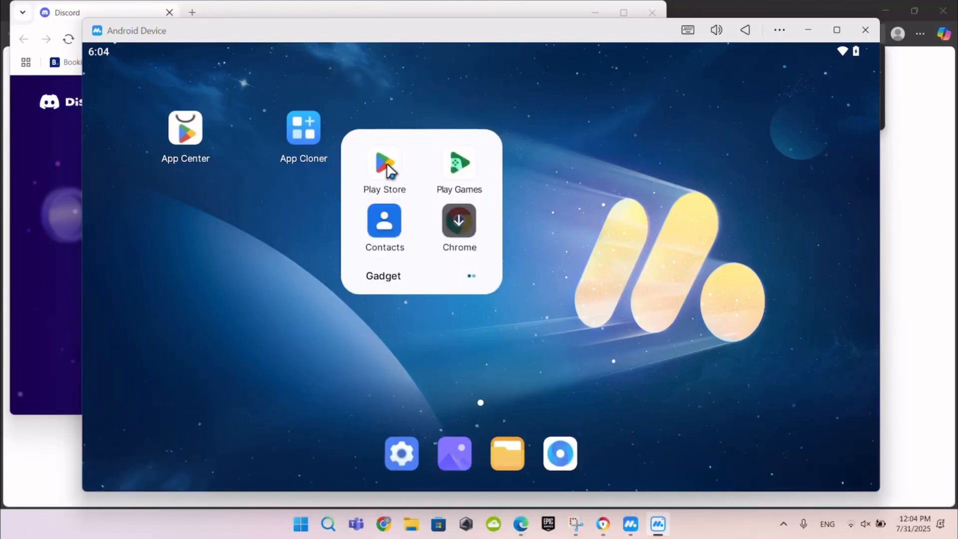
pyautogui.click(453, 169)
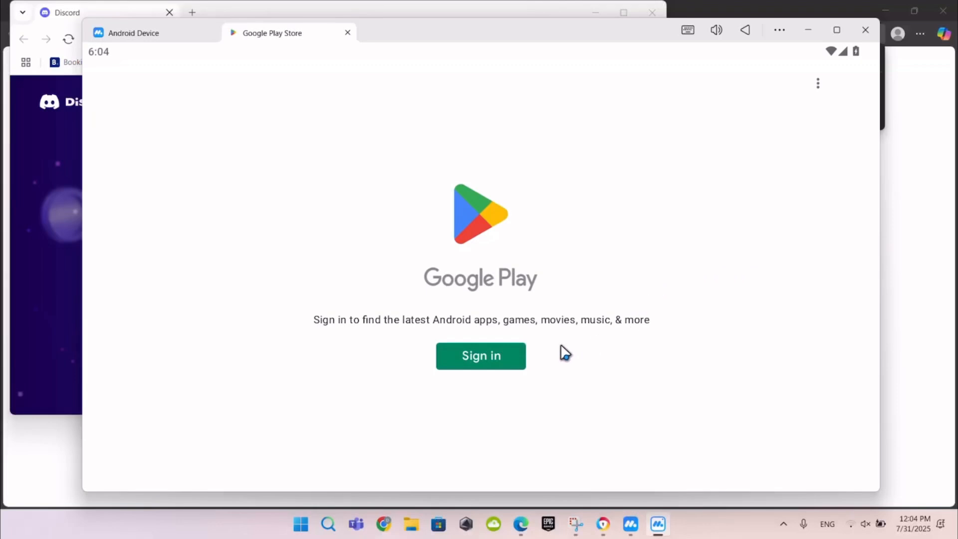
pyautogui.click(509, 358)
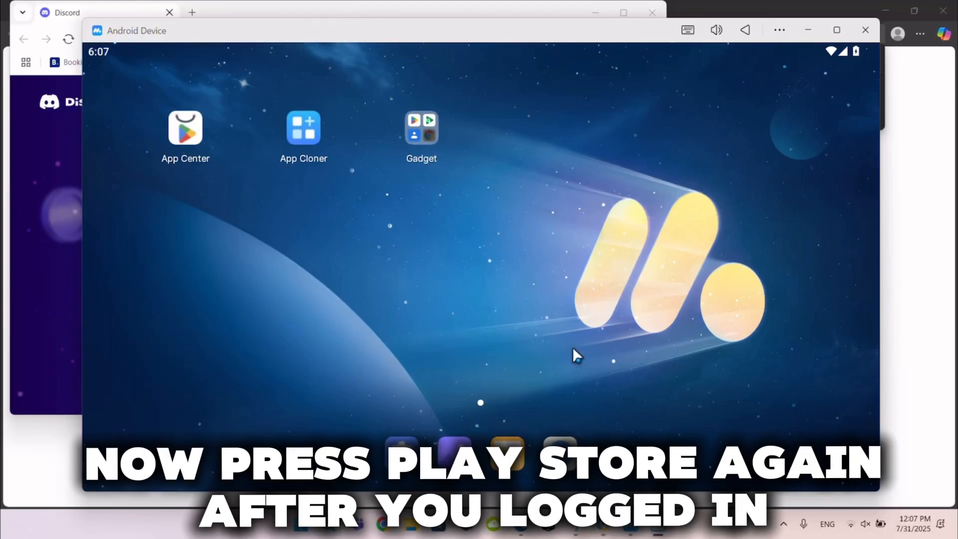
# Step: Reopen Play Store, dismiss its notification and tip prompts, and search for the Clash Royale page
pyautogui.click(418, 134)
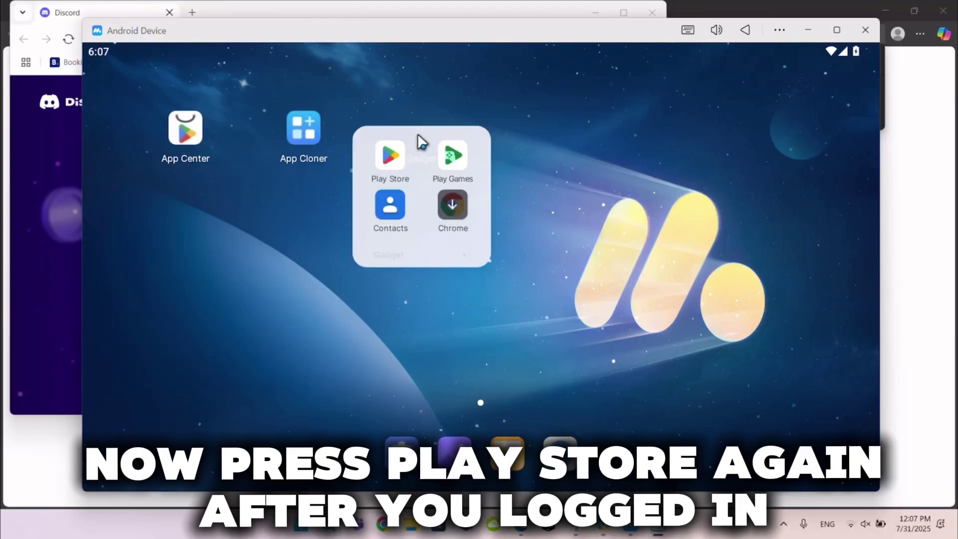
pyautogui.click(386, 167)
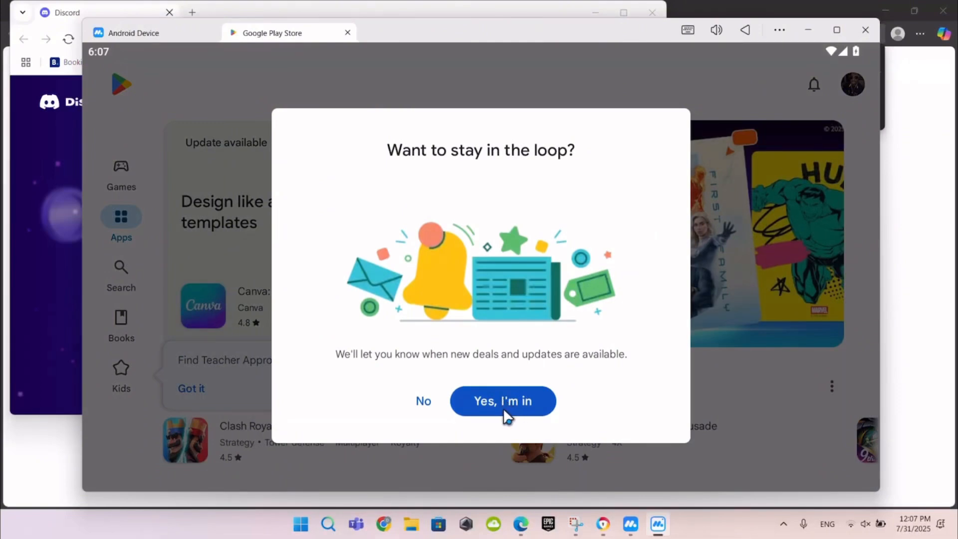
pyautogui.click(427, 404)
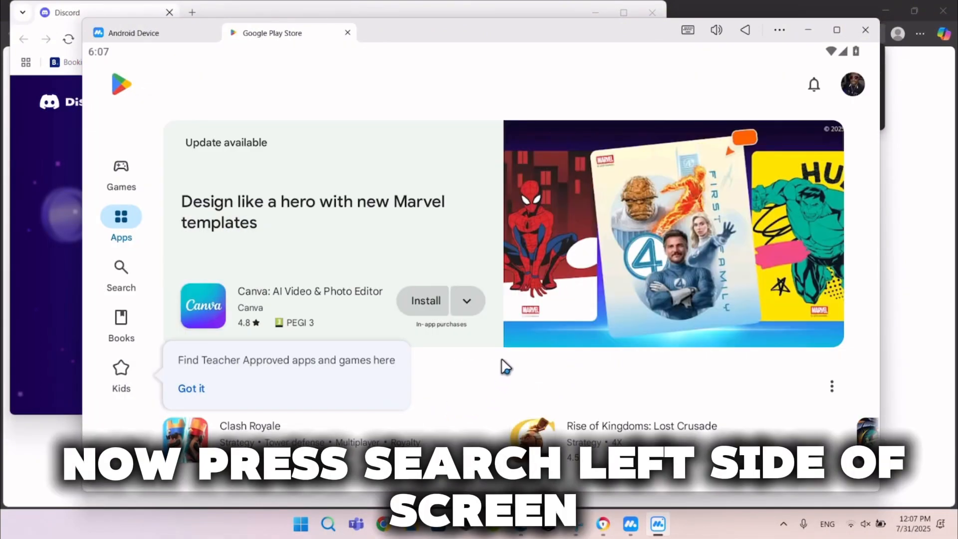
pyautogui.click(192, 389)
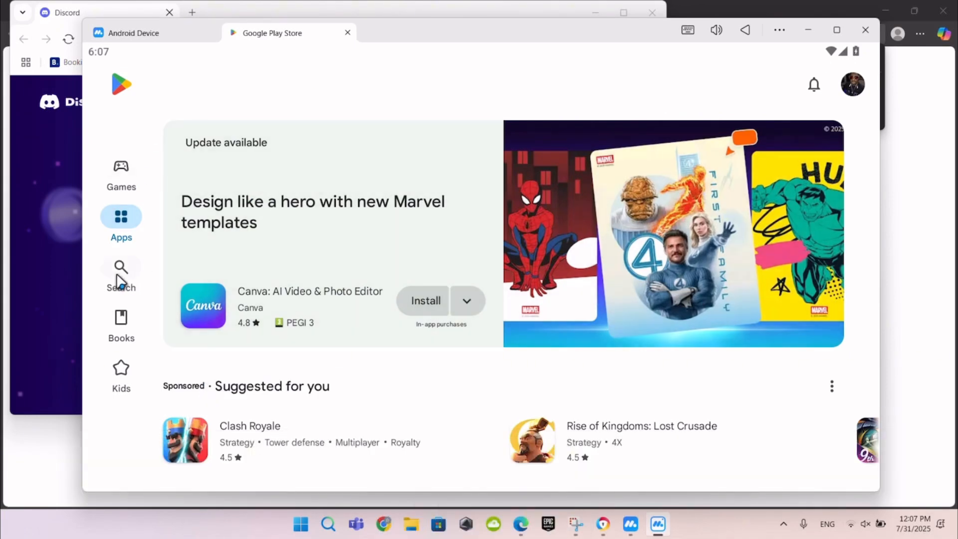
pyautogui.click(122, 272)
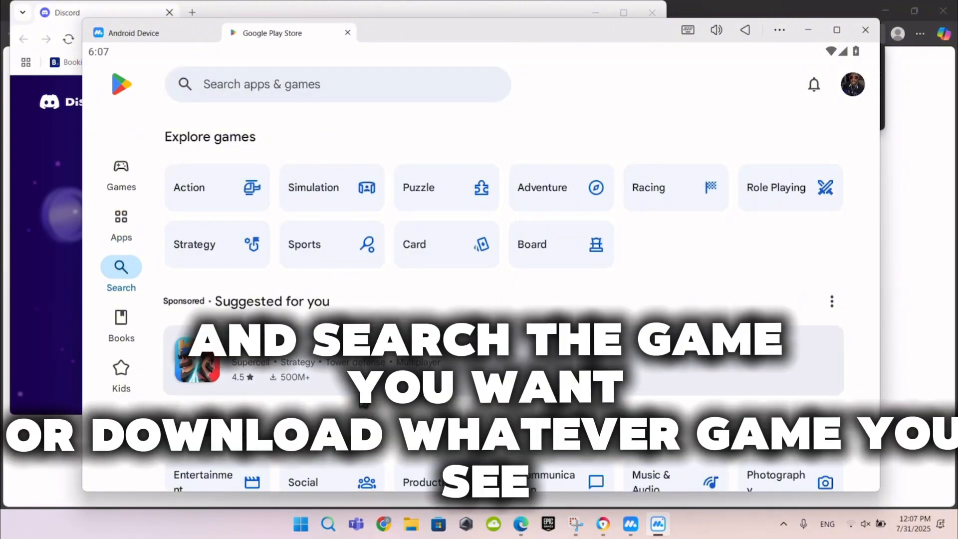
pyautogui.click(322, 368)
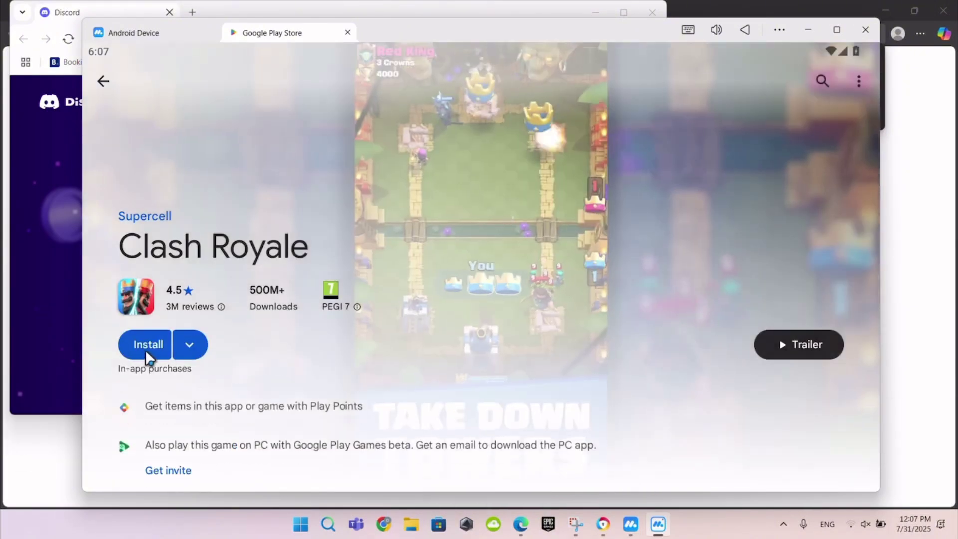
# Step: Install Clash Royale from Google Play and launch it from the home screen
pyautogui.click(145, 349)
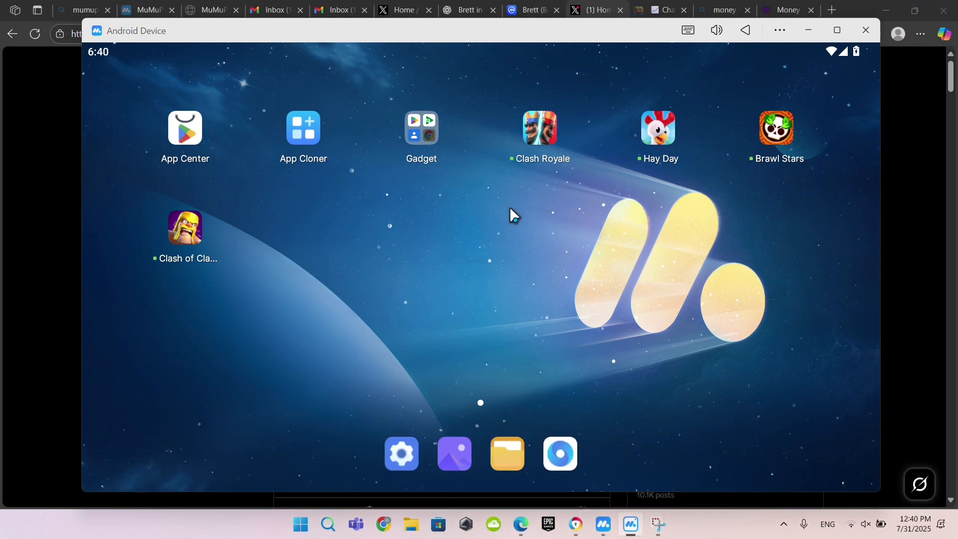
pyautogui.click(527, 136)
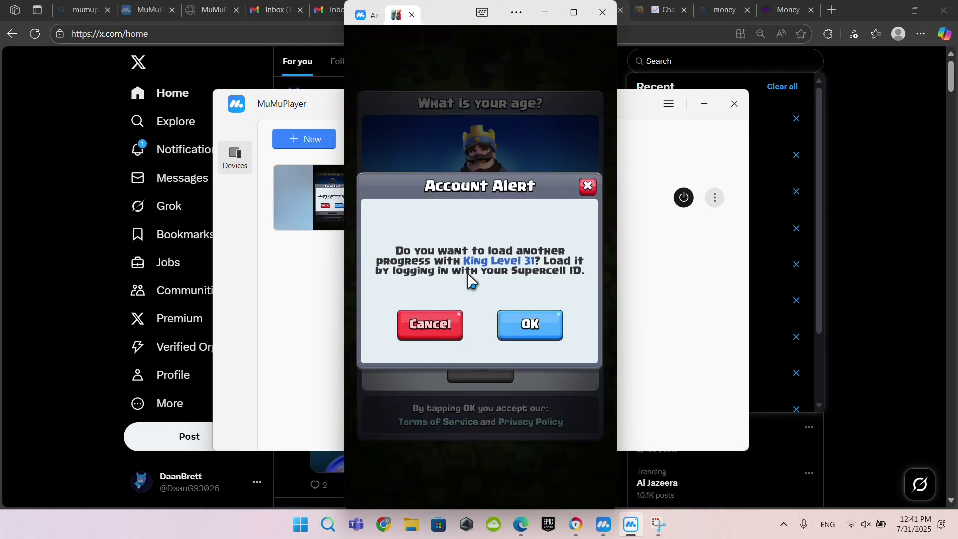
# Step: Handle the account alert and Supercell ID login prompts, then start age setup
pyautogui.click(541, 331)
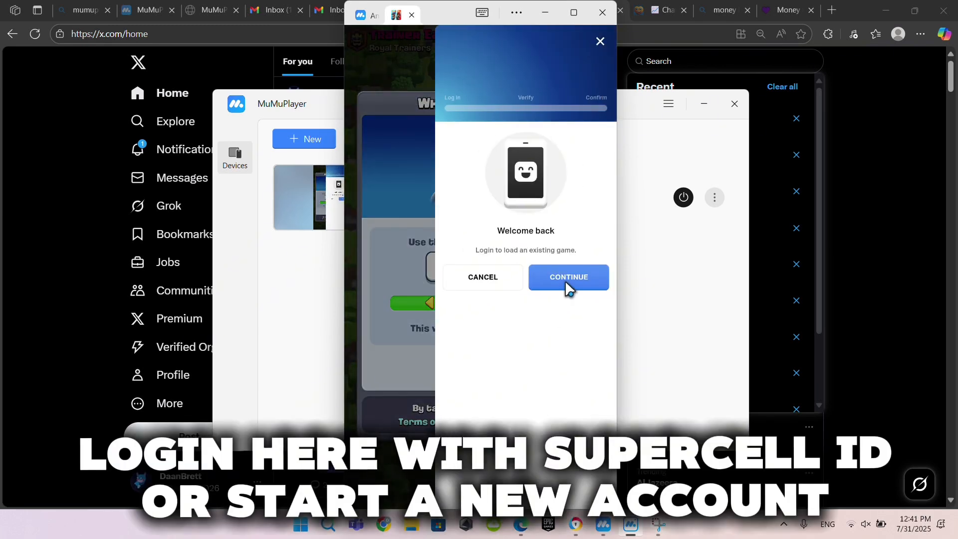
pyautogui.click(569, 277)
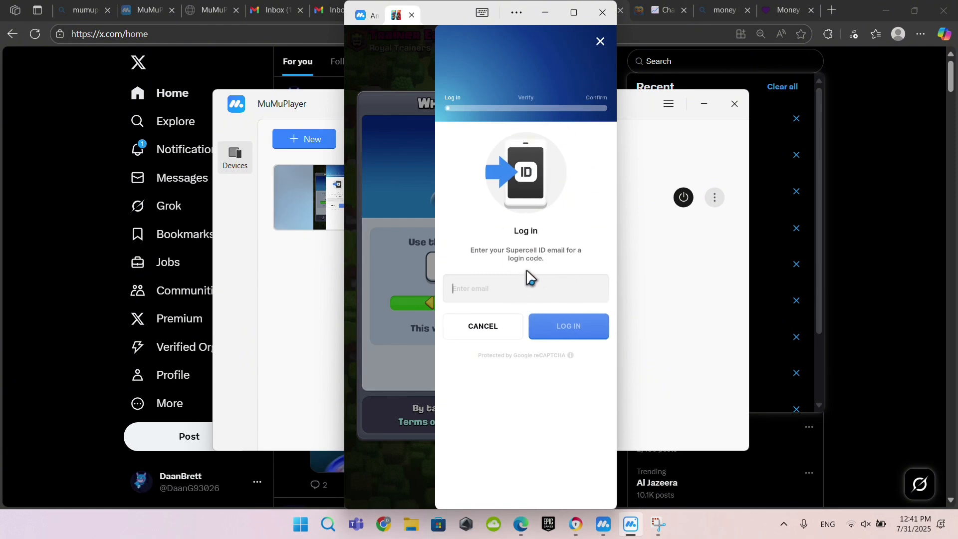
pyautogui.click(600, 41)
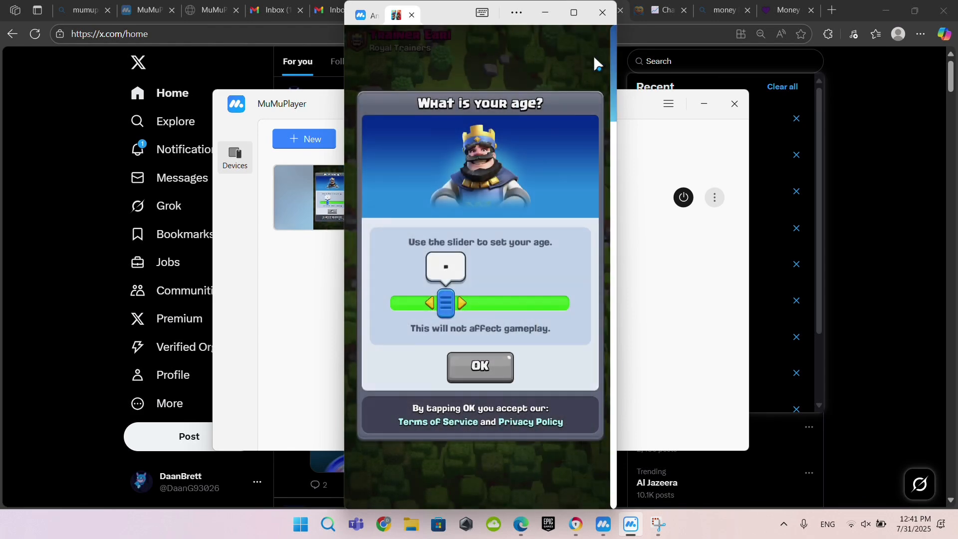
# Step: Set the age with the slider, confirm it, and accept all privacy consent purposes
pyautogui.moveTo(431, 304)
pyautogui.mouseDown()
pyautogui.moveTo(509, 303)
pyautogui.moveTo(487, 304)
pyautogui.mouseUp()
pyautogui.click(479, 366)
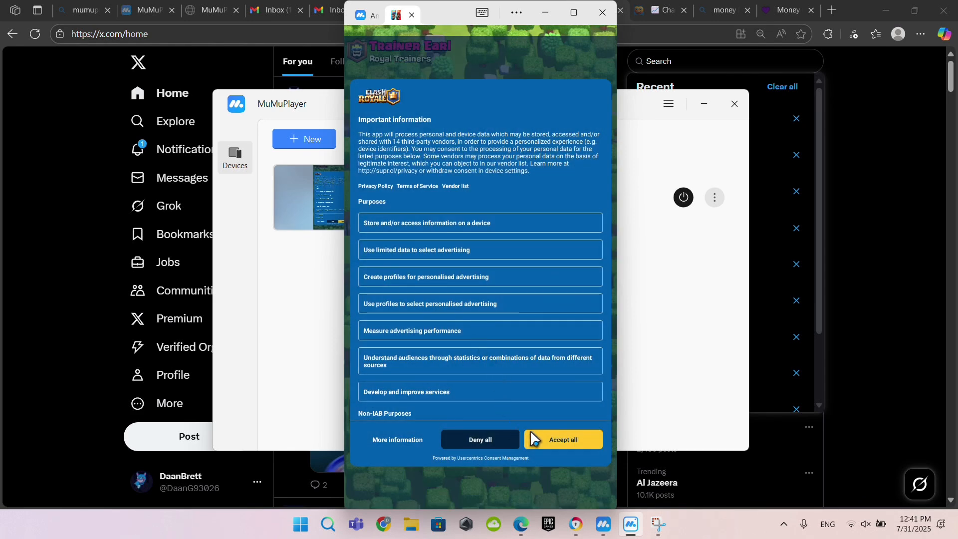
pyautogui.click(554, 440)
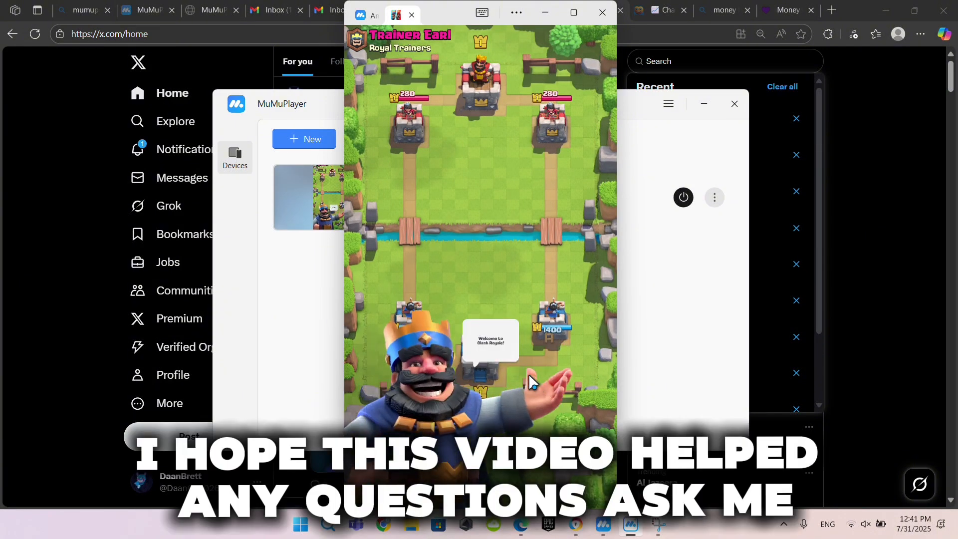
# Step: Dismiss the welcome message and continue into the tutorial battle
pyautogui.click(506, 349)
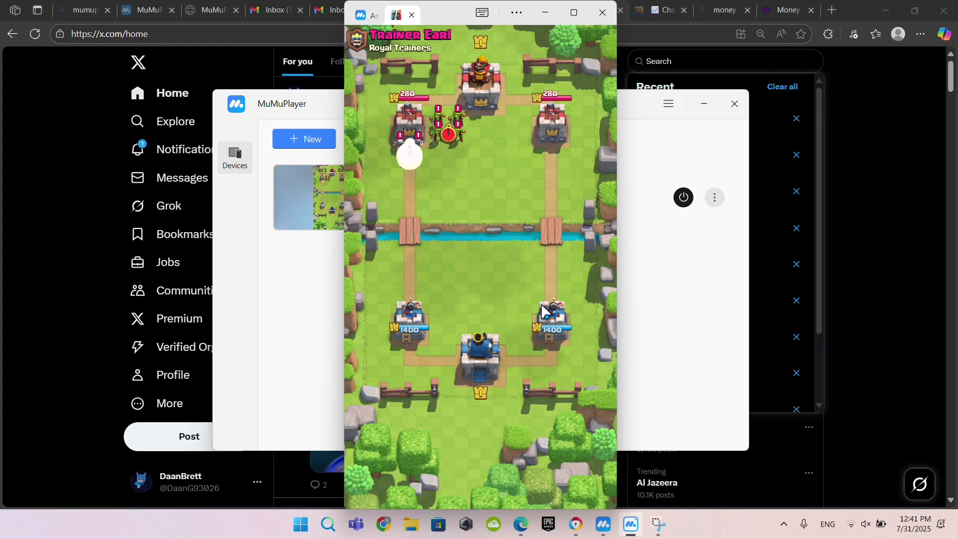
pyautogui.click(480, 348)
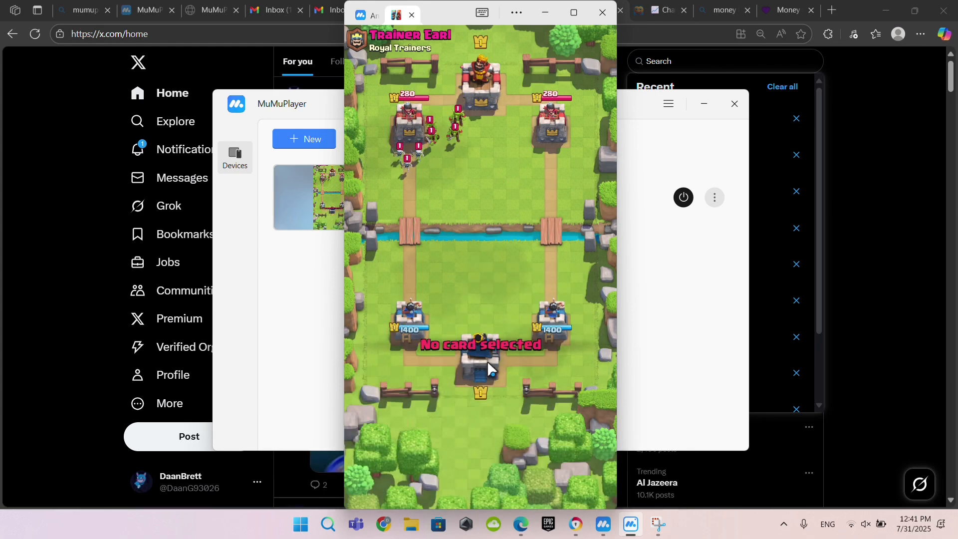